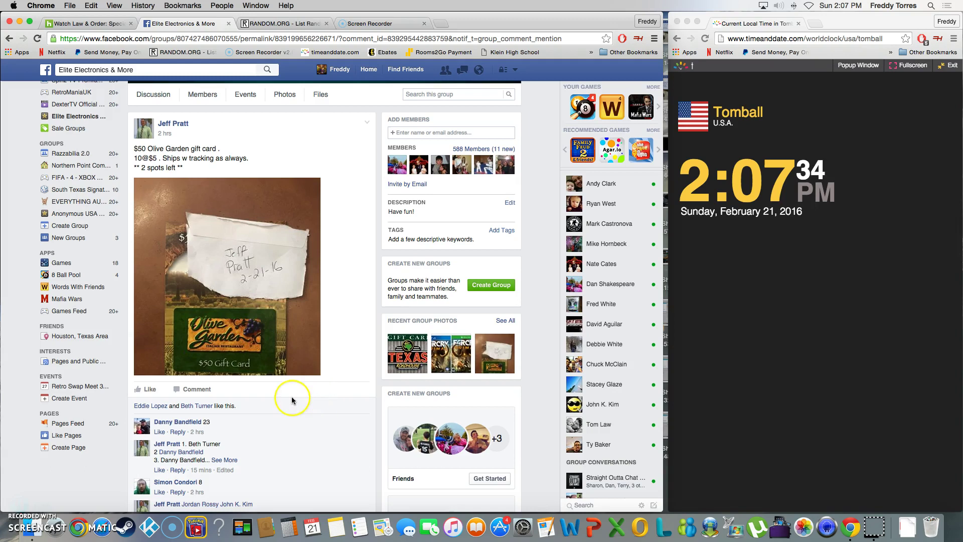
pyautogui.scroll(-5, 319, 392)
pyautogui.scroll(-5, 301, 395)
pyautogui.scroll(-3, 294, 399)
pyautogui.scroll(-1, 293, 401)
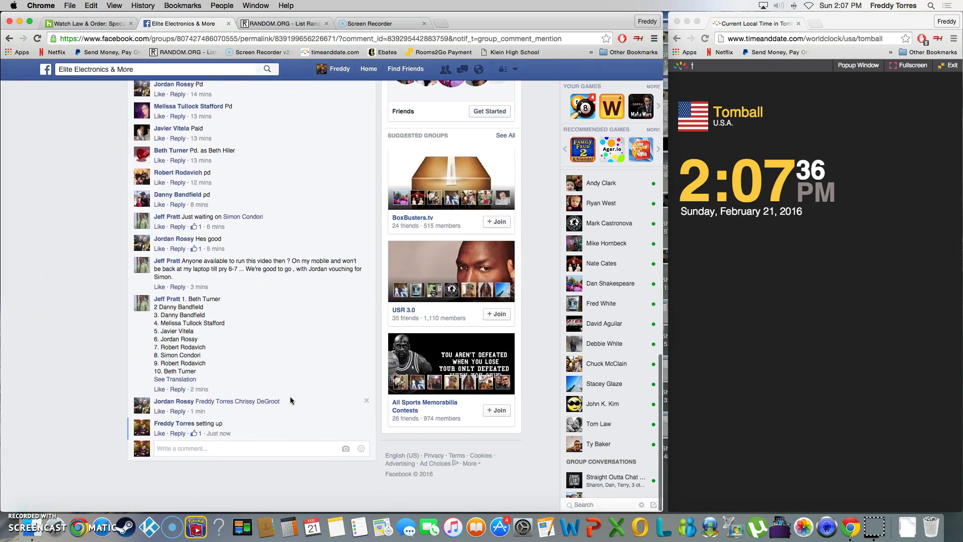
pyautogui.click(188, 302)
pyautogui.moveTo(185, 300); pyautogui.dragTo(198, 372)
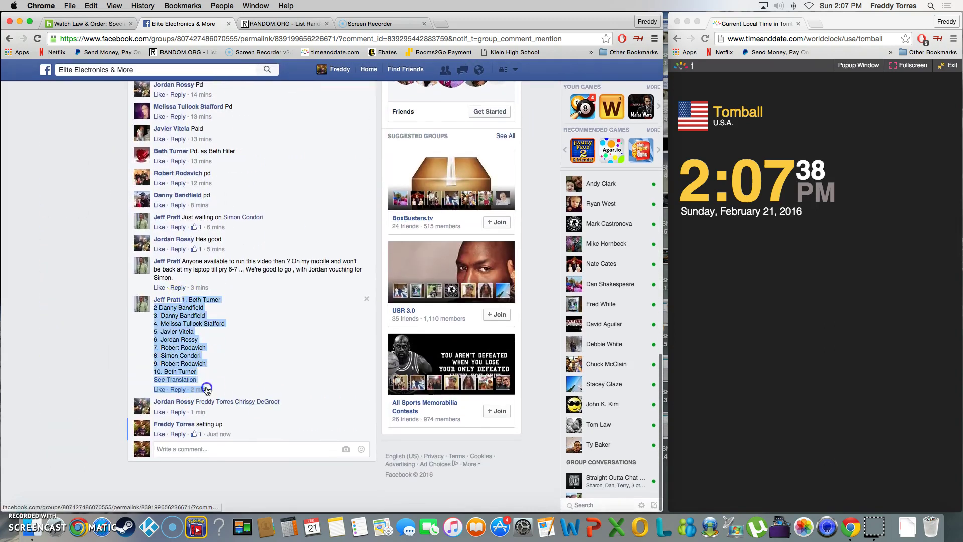
pyautogui.rightClick(181, 331)
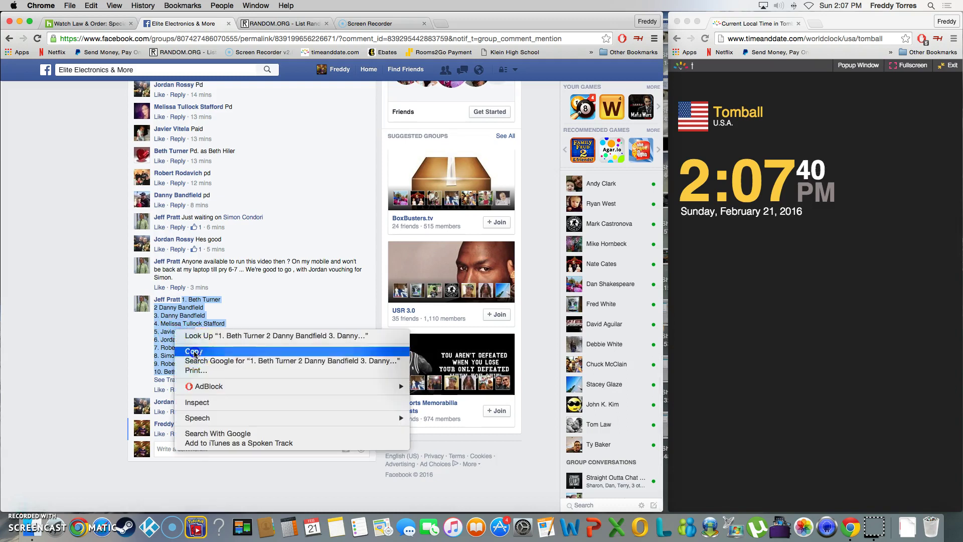
pyautogui.click(193, 351)
pyautogui.click(180, 447)
pyautogui.write('live')
pyautogui.press('Return')
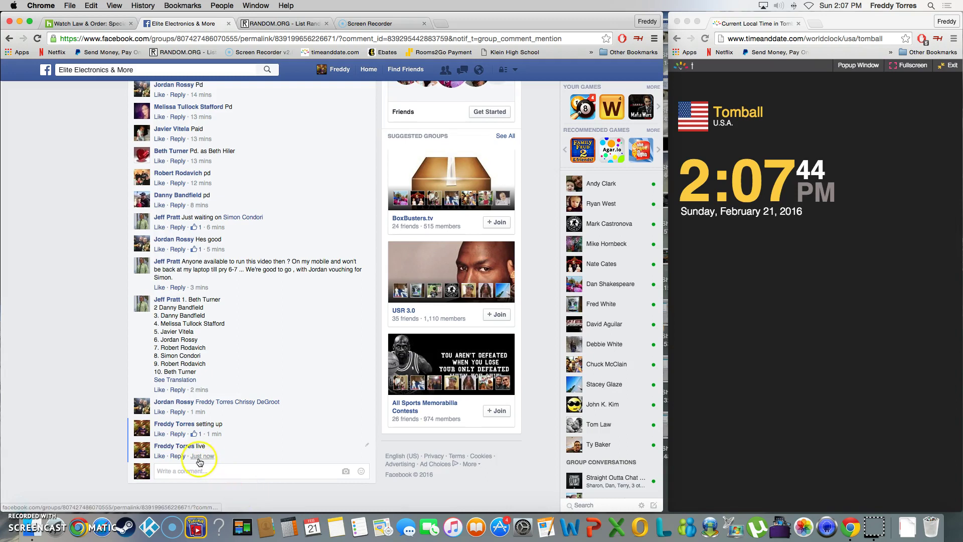
pyautogui.moveTo(201, 456)
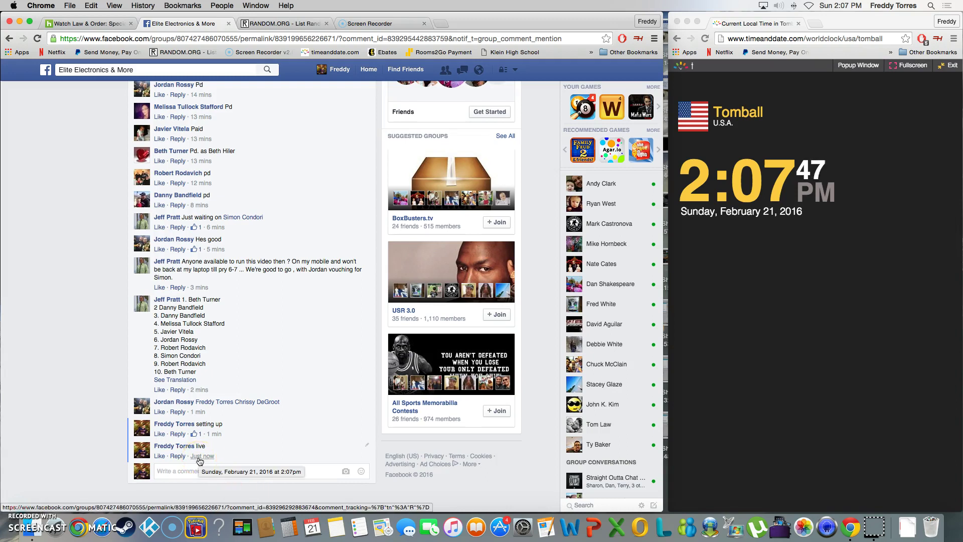
# Step: Paste the ten copied names into the RANDOM.ORG List Randomizer's list field
pyautogui.click(280, 23)
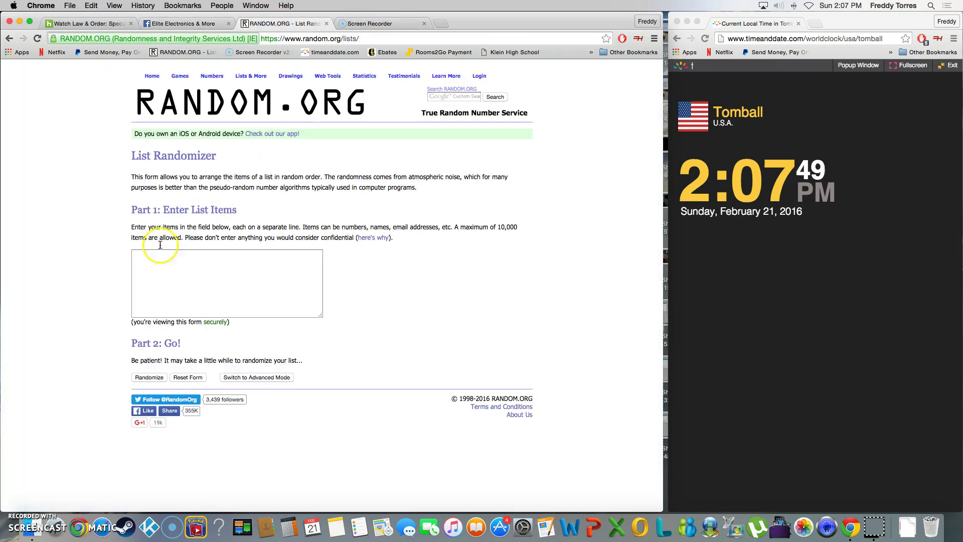
pyautogui.click(143, 264)
pyautogui.rightClick(143, 265)
pyautogui.click(163, 310)
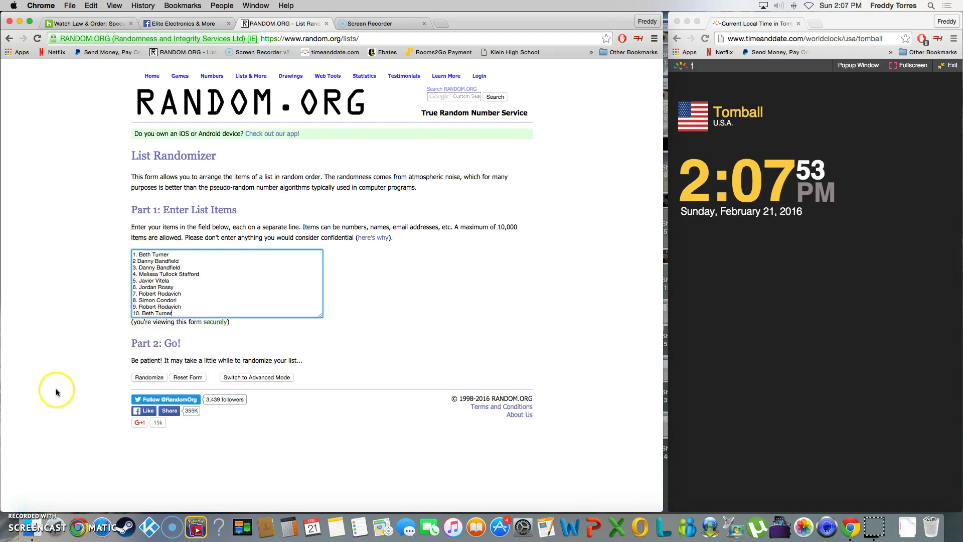
# Step: Randomize the pasted ten-name list six times in a row
pyautogui.click(147, 377)
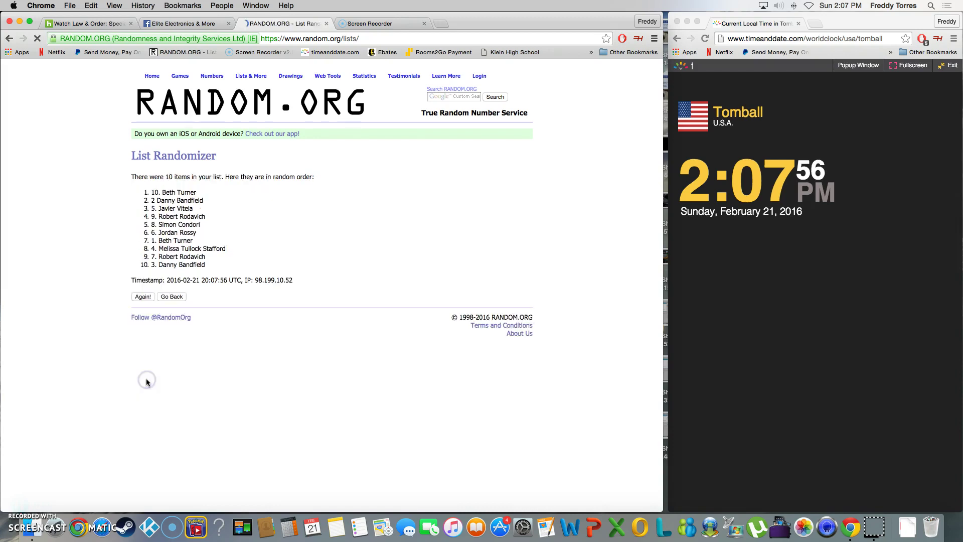
pyautogui.click(143, 297)
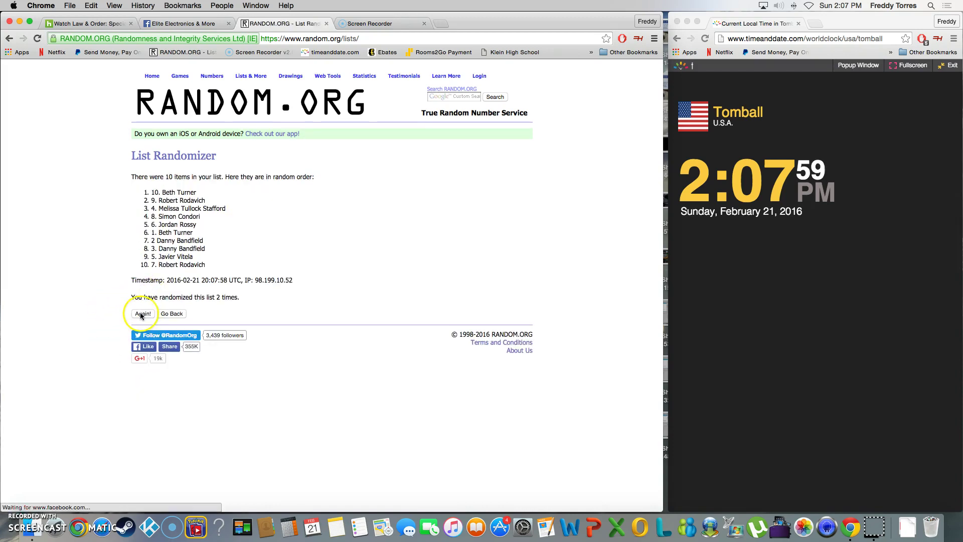
pyautogui.click(142, 314)
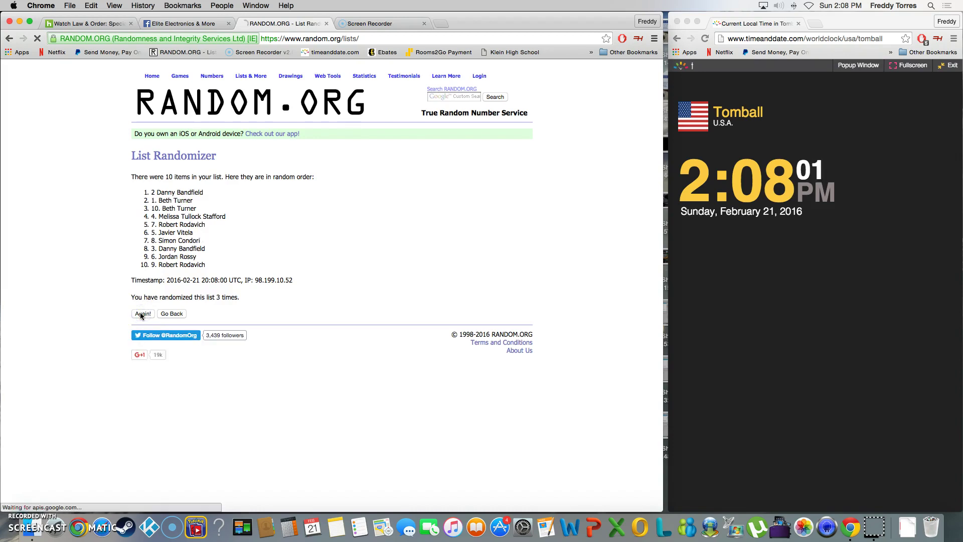
pyautogui.click(142, 314)
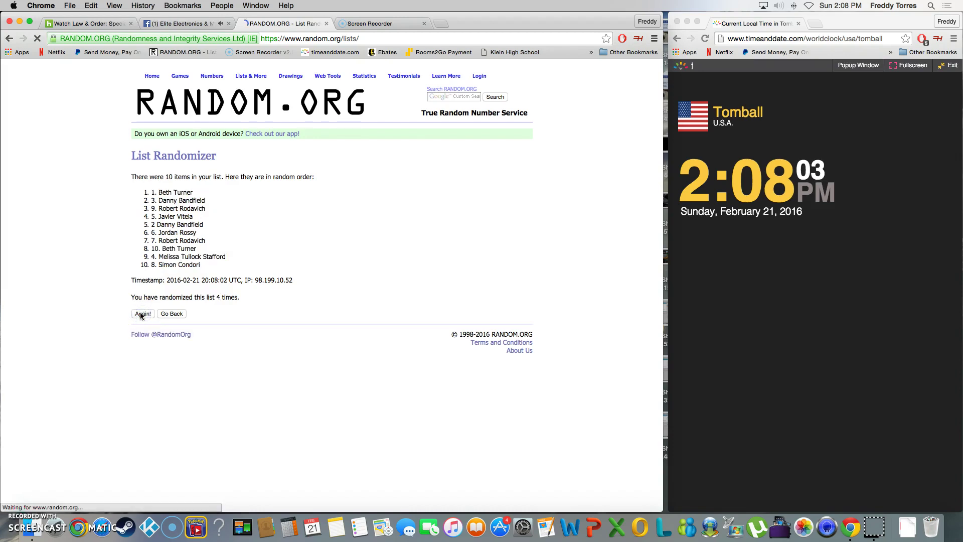
pyautogui.click(142, 314)
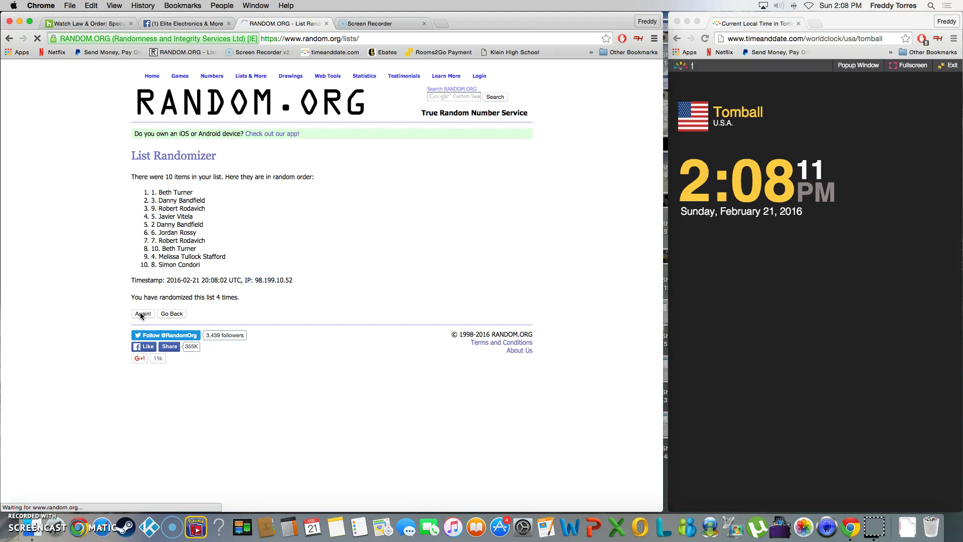
pyautogui.click(143, 314)
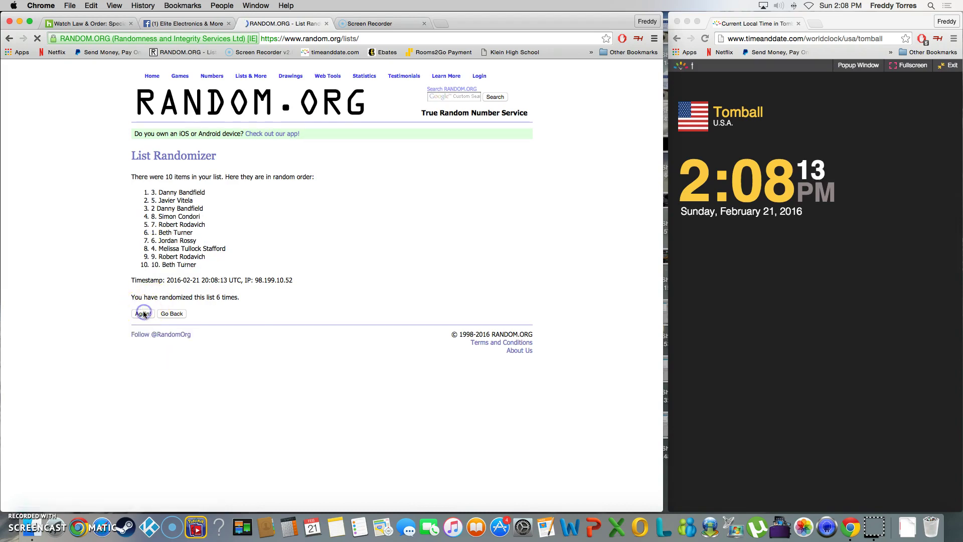
pyautogui.moveTo(206, 193); pyautogui.dragTo(146, 194)
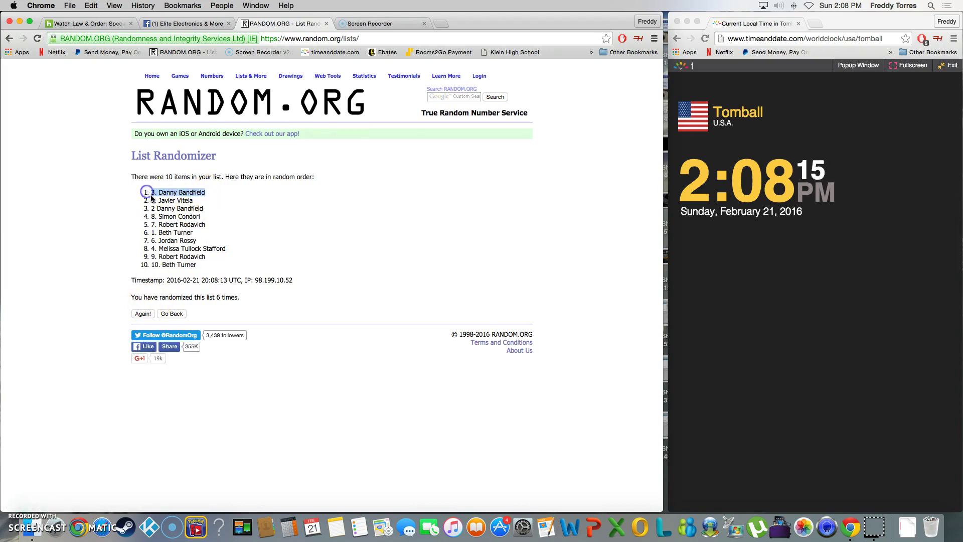
pyautogui.click(142, 312)
pyautogui.click(142, 313)
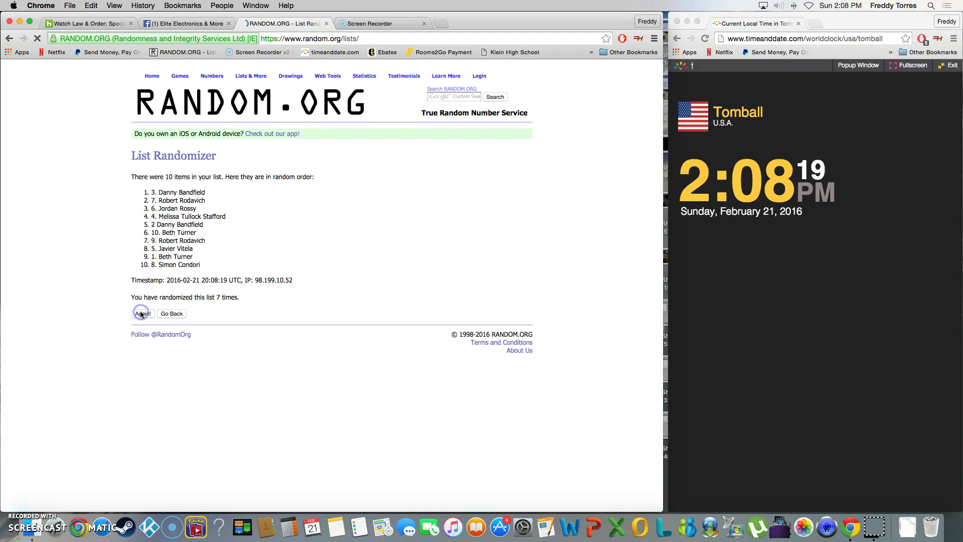
pyautogui.moveTo(206, 193); pyautogui.dragTo(110, 193)
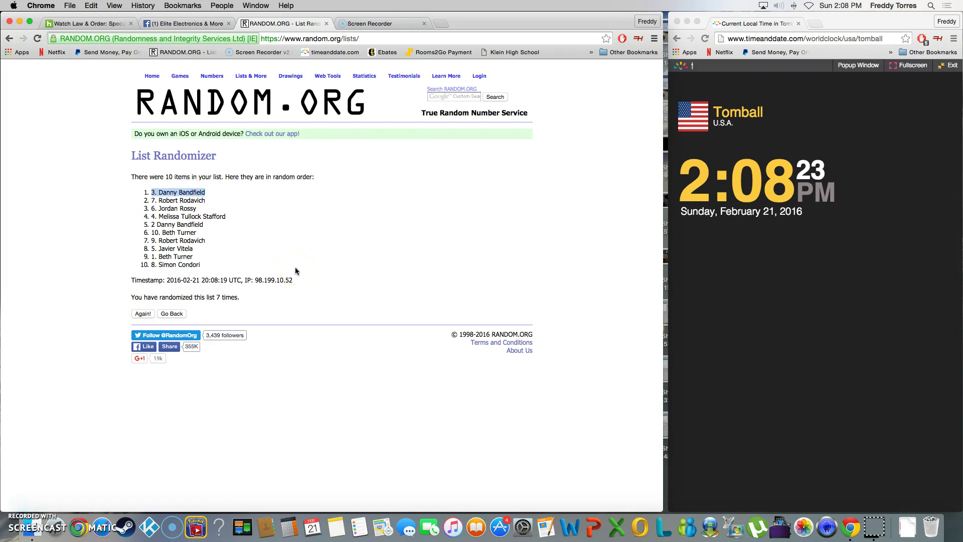
pyautogui.moveTo(240, 296)
pyautogui.mouseDown()
pyautogui.moveTo(207, 297)
pyautogui.moveTo(211, 280)
pyautogui.mouseUp()
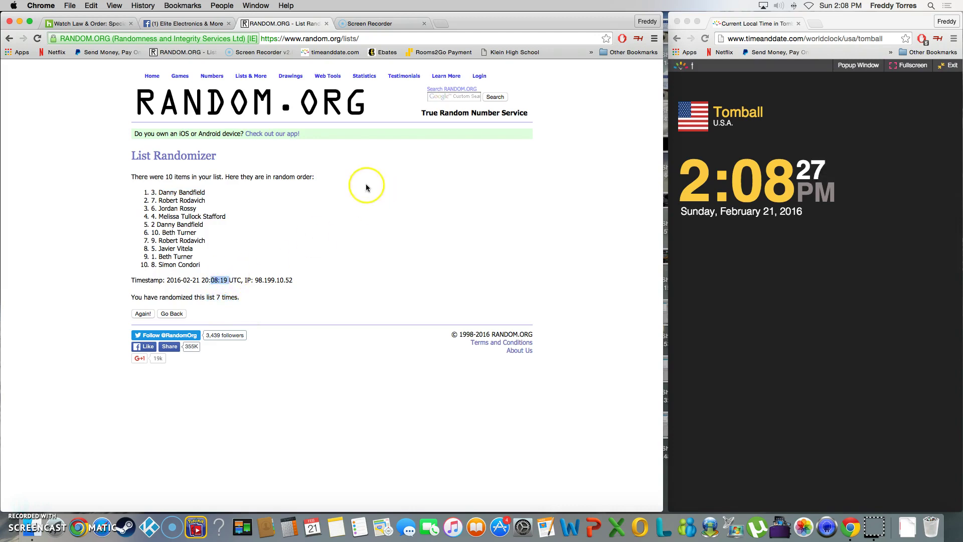
pyautogui.moveTo(224, 192); pyautogui.dragTo(150, 192)
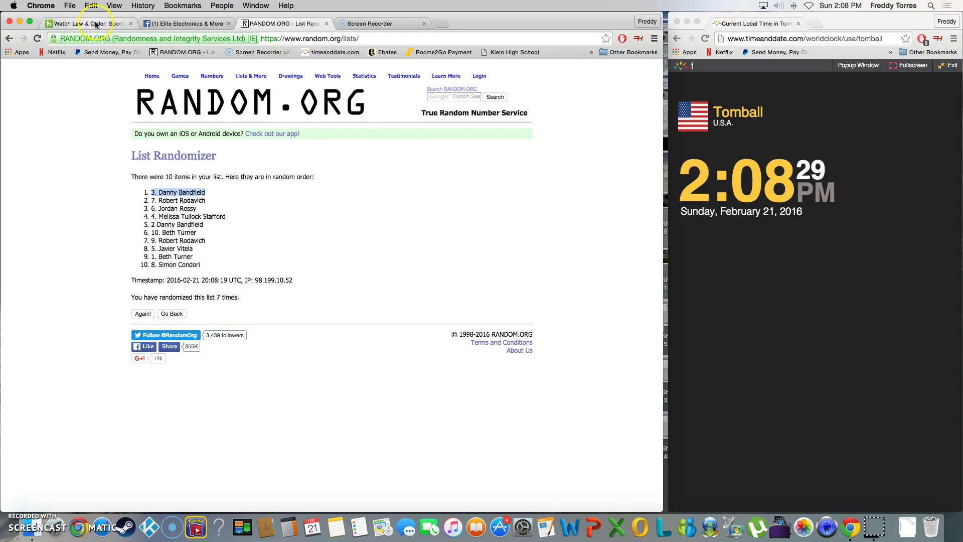
# Step: Back in the Facebook thread, post 'done' beneath the earlier 'live' comment
pyautogui.click(188, 23)
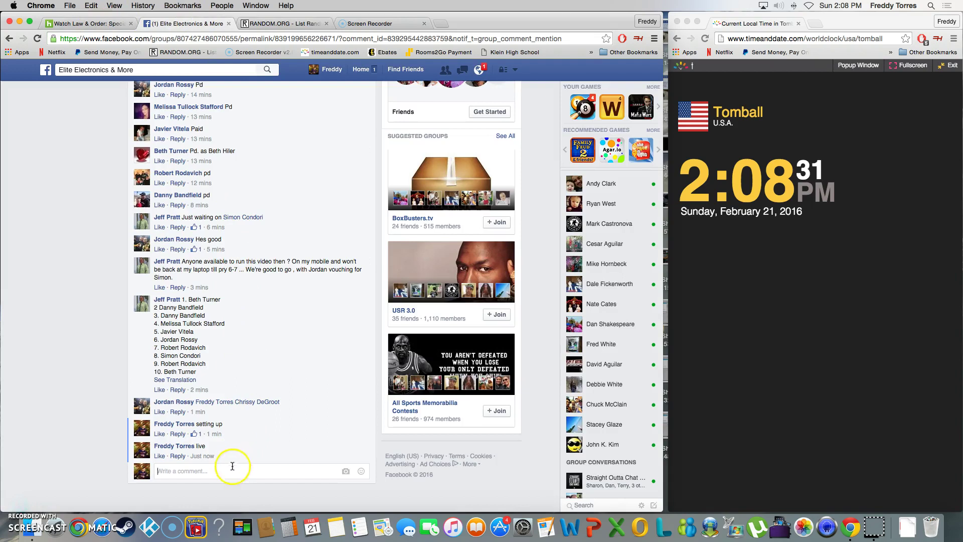
pyautogui.write('done')
pyautogui.press('Return')
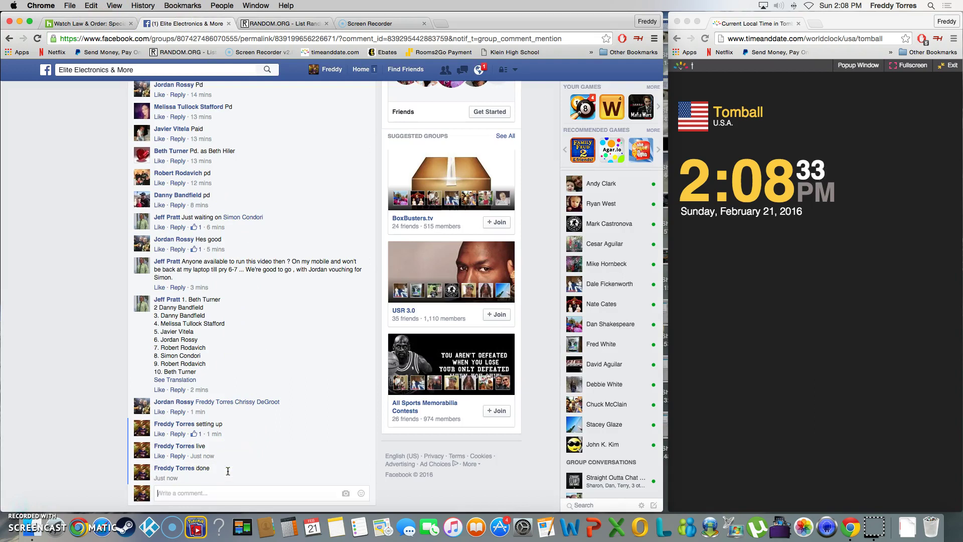